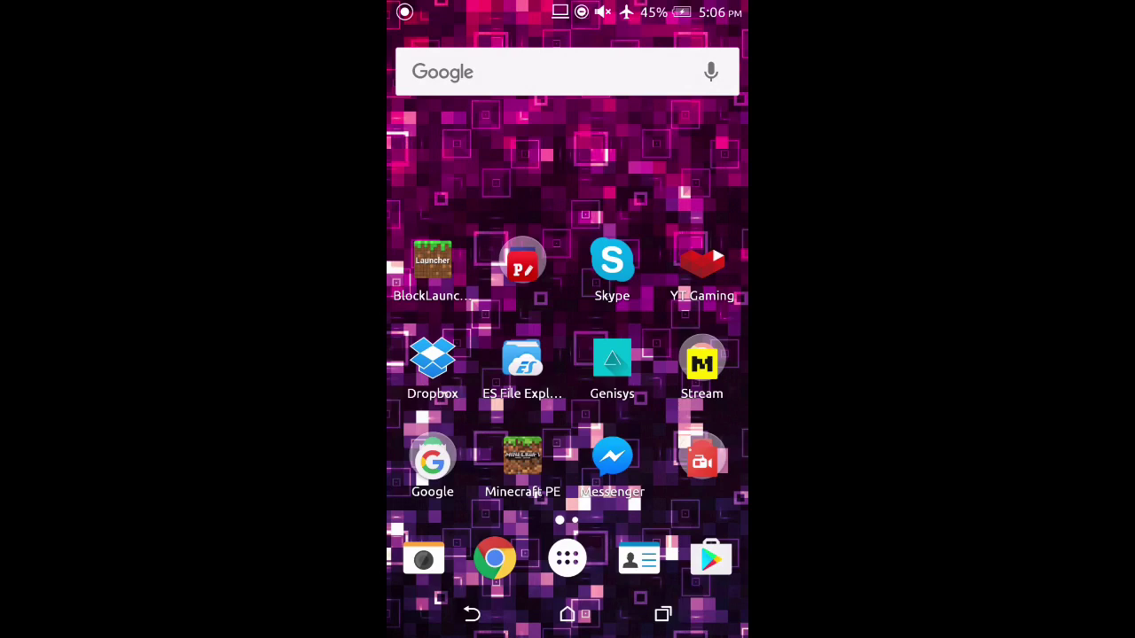
- Launch Genisys from the home screen and hide the keyboard over its setup menu
{"action": "mouse_move", "coordinate": [612, 359]}
{"action": "left_mouse_down"}
{"action": "mouse_move", "coordinate": [614, 321]}
{"action": "mouse_move", "coordinate": [573, 382]}
{"action": "mouse_move", "coordinate": [626, 269]}
{"action": "mouse_move", "coordinate": [706, 296]}
{"action": "mouse_move", "coordinate": [705, 434]}
{"action": "mouse_move", "coordinate": [611, 461]}
{"action": "mouse_move", "coordinate": [519, 449]}
{"action": "mouse_move", "coordinate": [595, 418]}
{"action": "left_mouse_up"}
{"action": "left_click", "coordinate": [612, 357]}
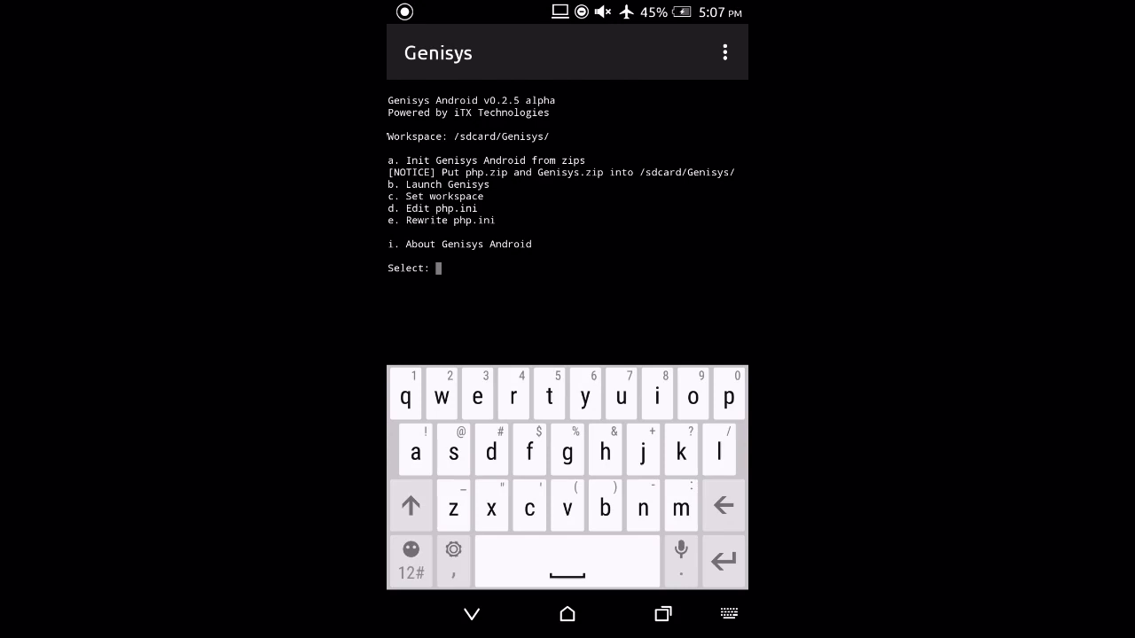
{"action": "left_click", "coordinate": [472, 613]}
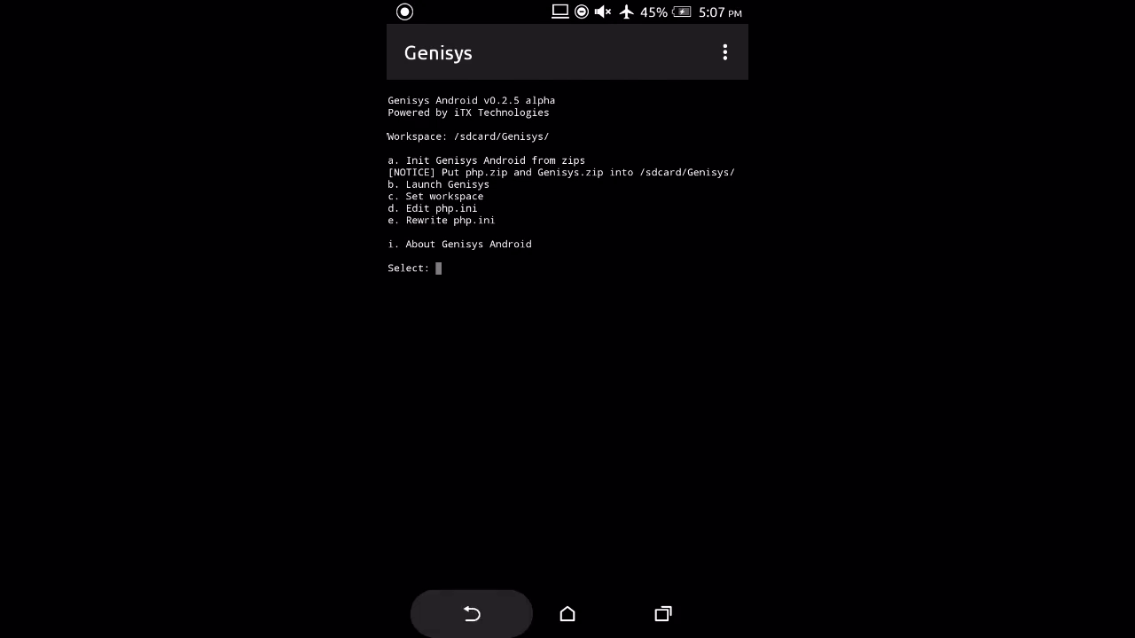
- On the home screen, move Minecraft PE up to the middle row and ES File Explorer down to the Google row
{"action": "left_click", "coordinate": [568, 614]}
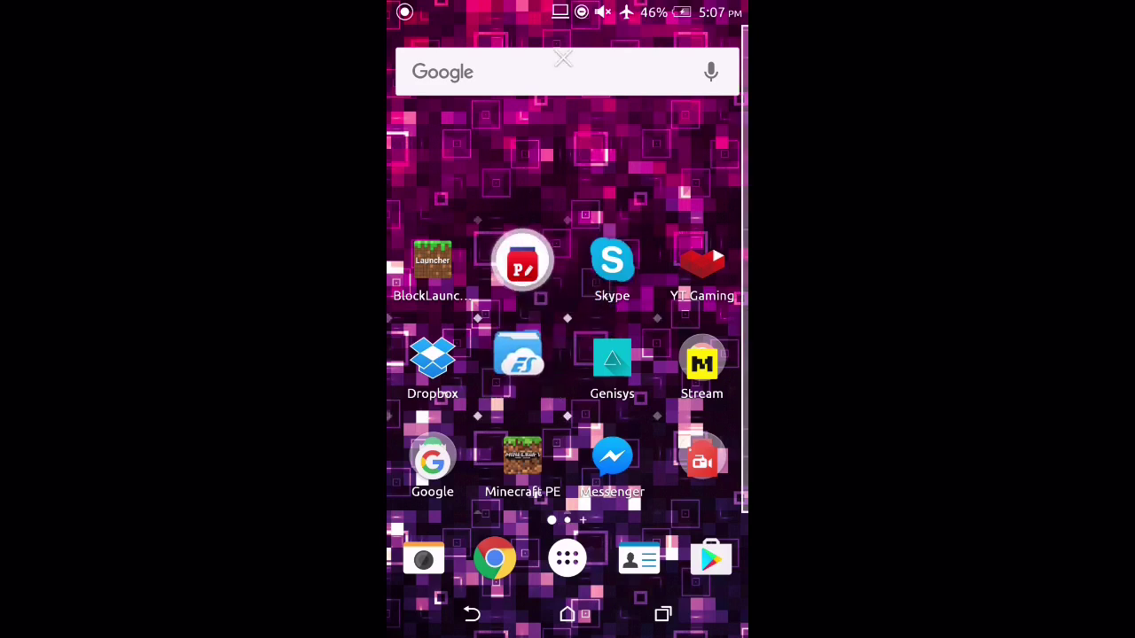
{"action": "left_click_drag", "start_coordinate": [522, 457], "coordinate": [522, 311]}
{"action": "left_click_drag", "start_coordinate": [523, 408], "coordinate": [522, 457]}
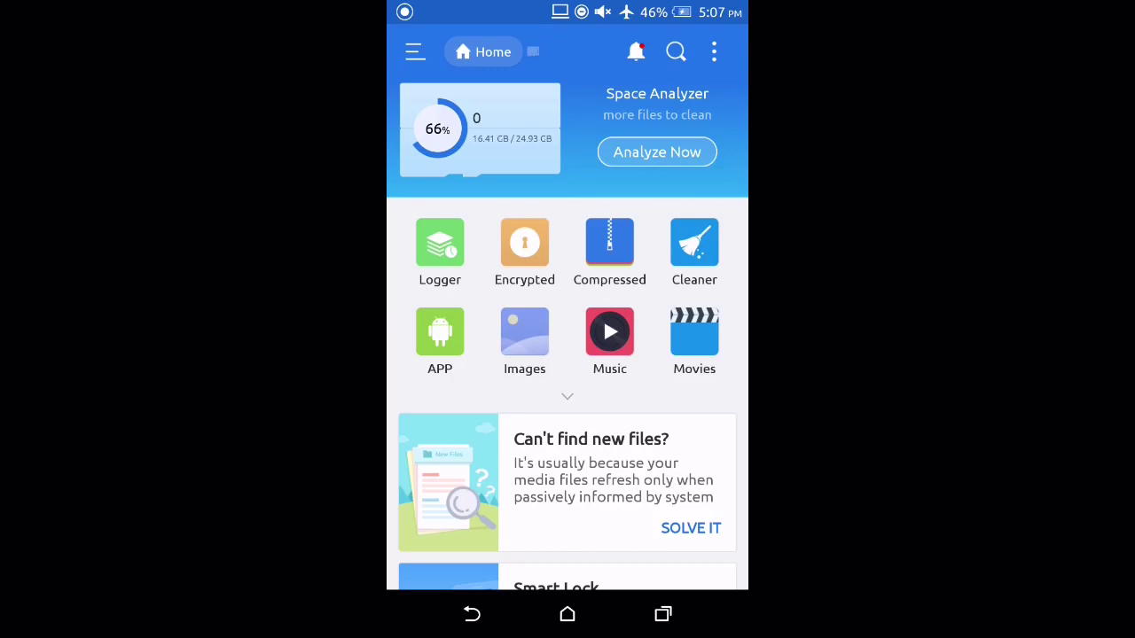
- Search ES File Explorer for 'gen' and open the Genisys folder
{"action": "left_click", "coordinate": [676, 52]}
{"action": "type", "text": "g"}
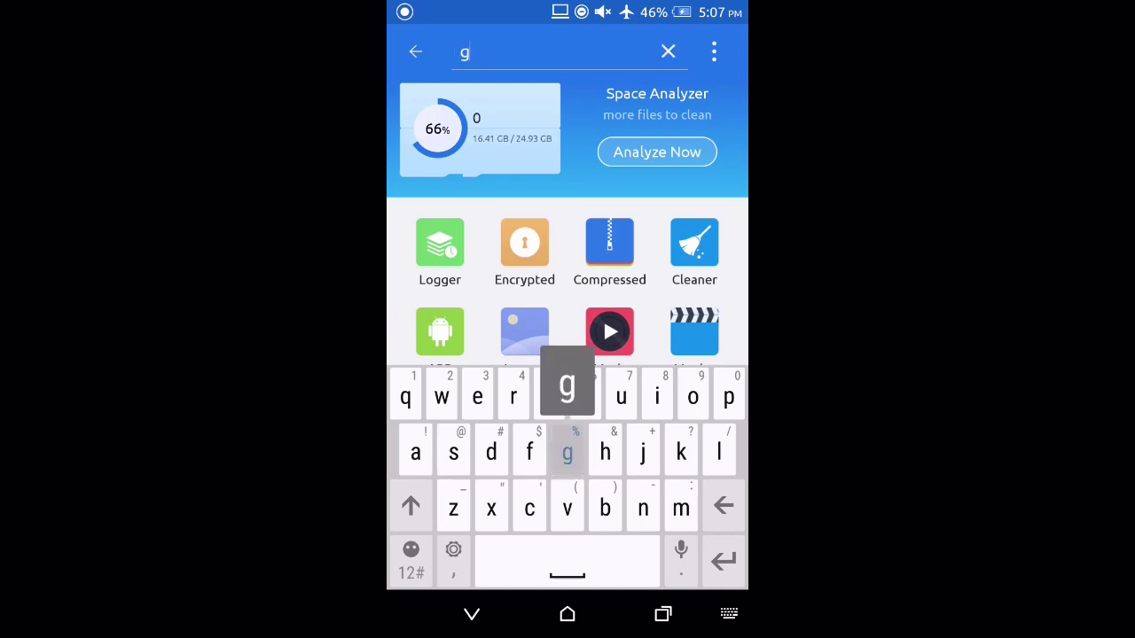
{"action": "type", "text": "en"}
{"action": "key", "text": "Return"}
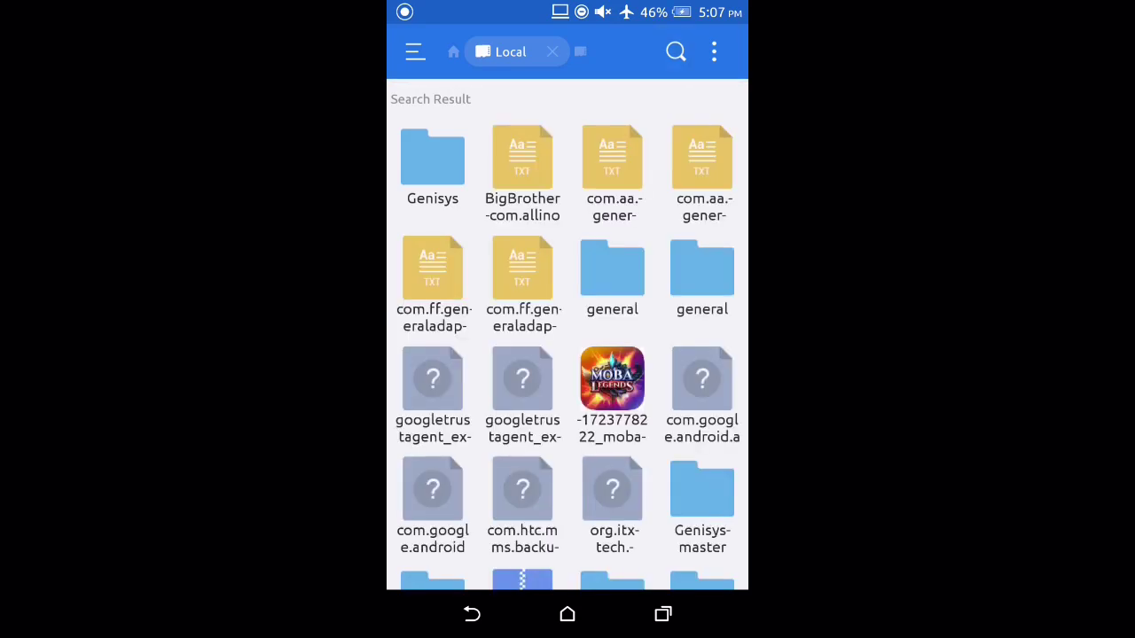
{"action": "left_click", "coordinate": [433, 168]}
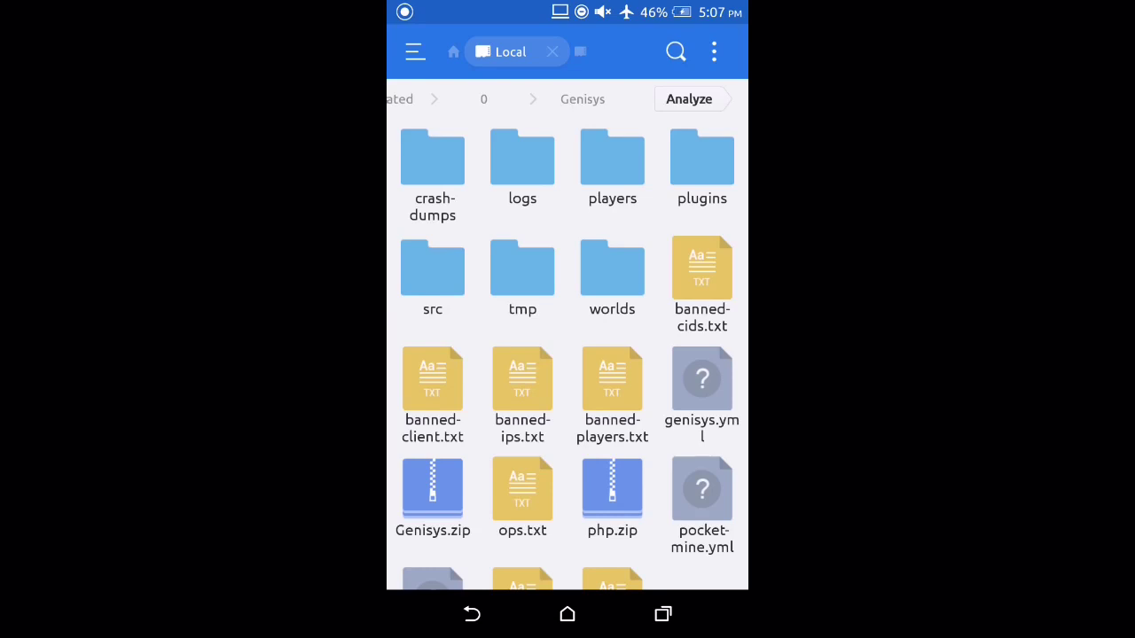
{"action": "scroll", "coordinate": [567, 354], "scroll_direction": "down", "scroll_amount": 2}
{"action": "left_click", "coordinate": [612, 412]}
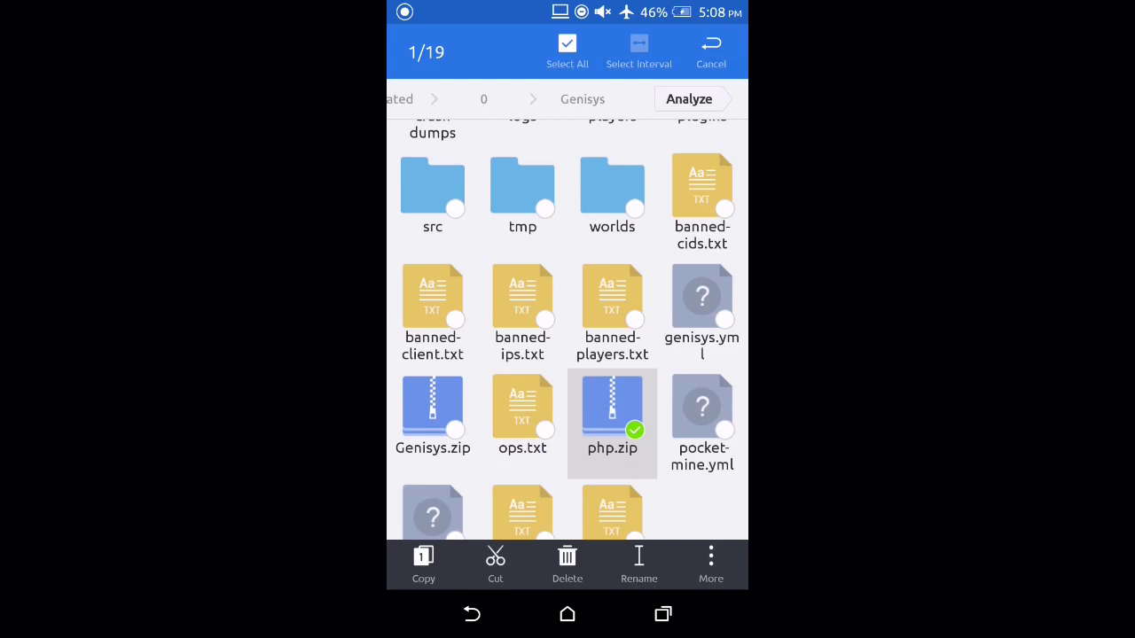
{"action": "left_click", "coordinate": [433, 412]}
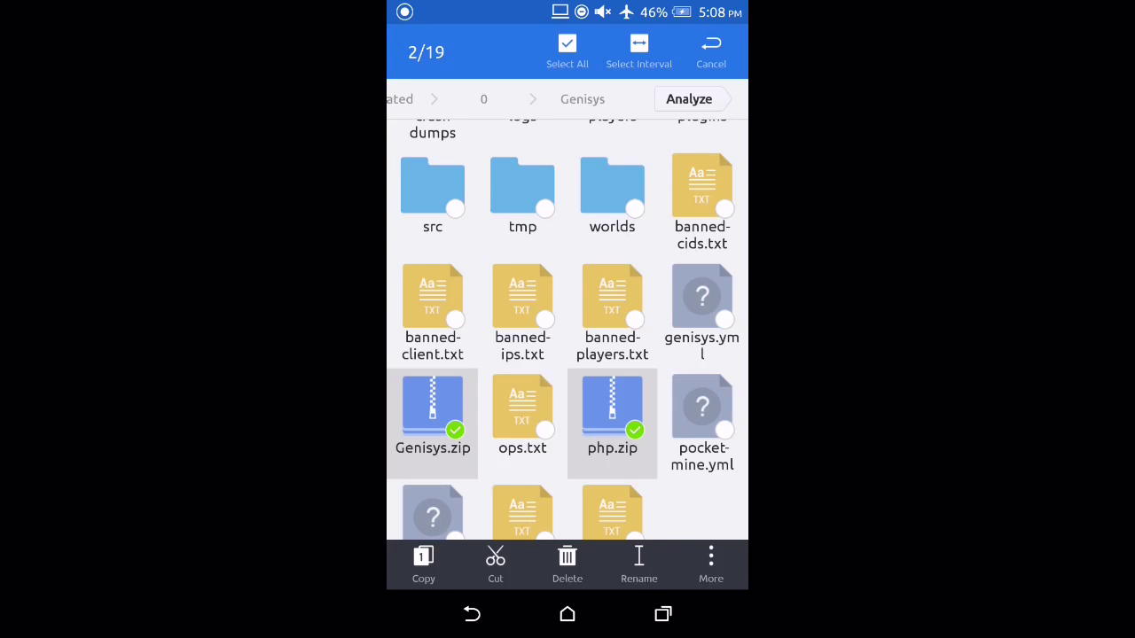
{"action": "scroll", "coordinate": [567, 328], "scroll_direction": "up", "scroll_amount": 2}
{"action": "left_click", "coordinate": [484, 99]}
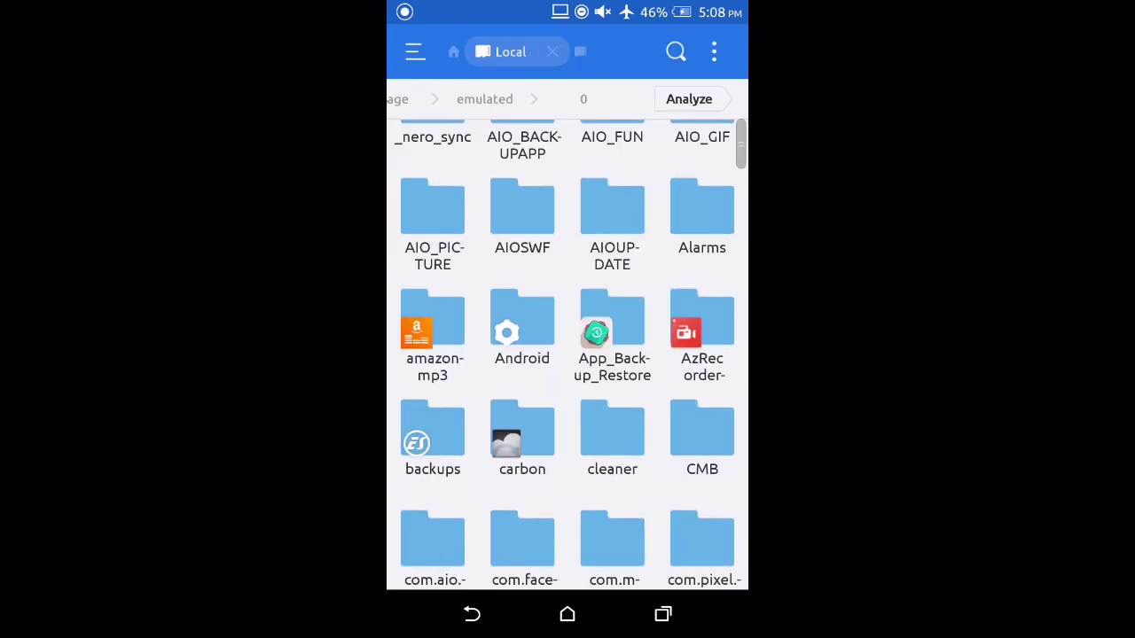
{"action": "scroll", "coordinate": [568, 354], "scroll_direction": "down", "scroll_amount": 5}
{"action": "scroll", "coordinate": [568, 355], "scroll_direction": "down", "scroll_amount": 7}
{"action": "left_click", "coordinate": [702, 235]}
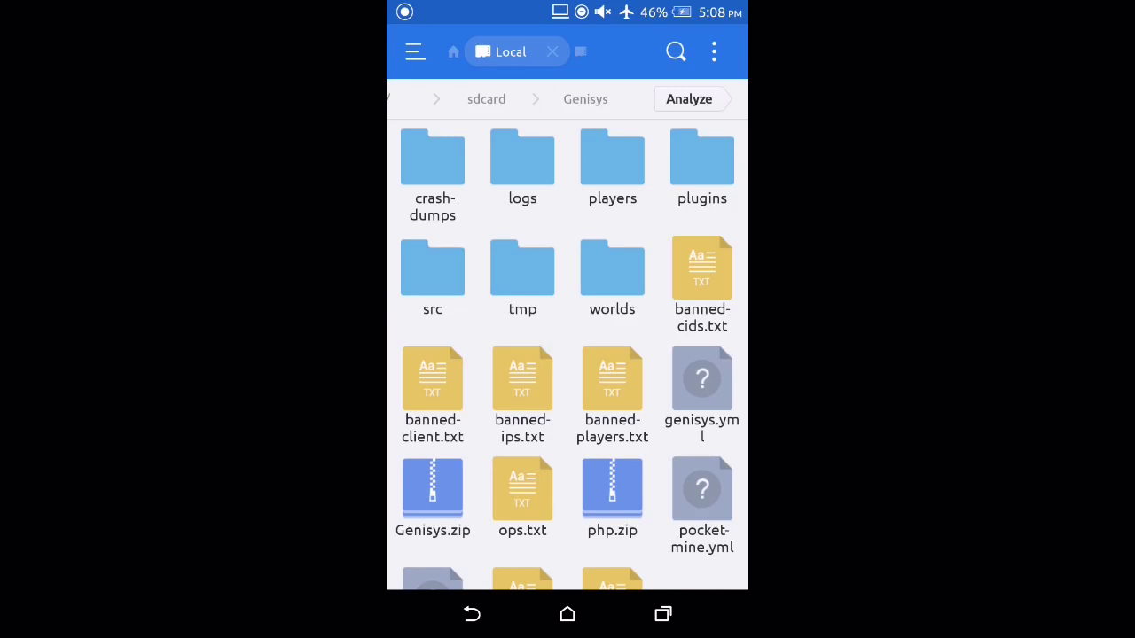
- Reopen Genisys and run option 'a' to extract php.zip and Genisys.zip, returning to the main menu
{"action": "left_click", "coordinate": [568, 613]}
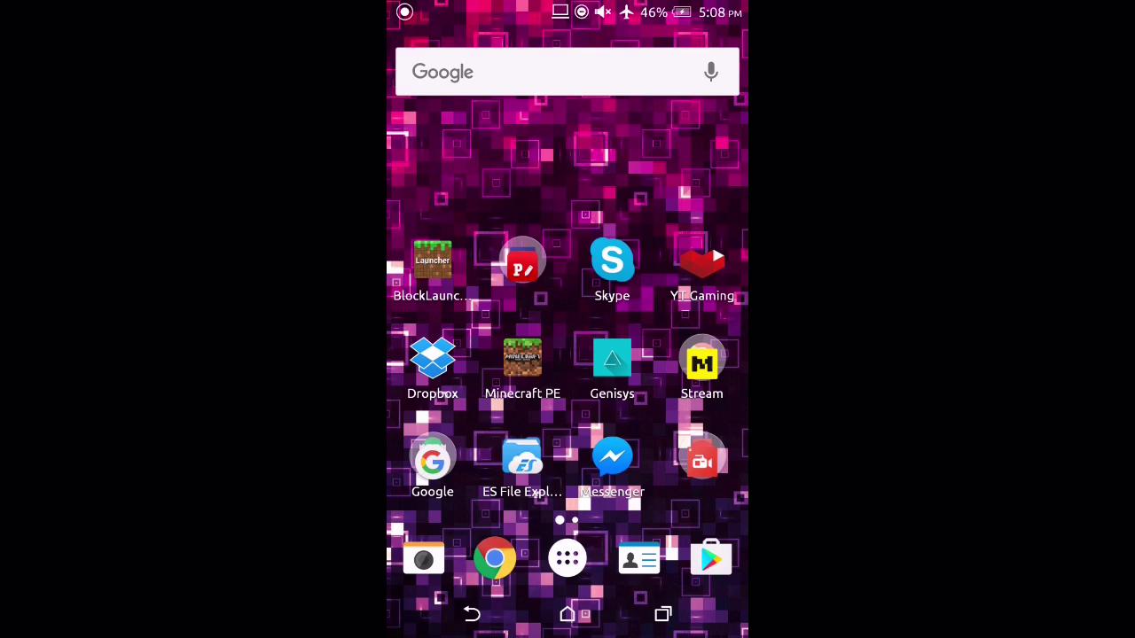
{"action": "left_click", "coordinate": [612, 359]}
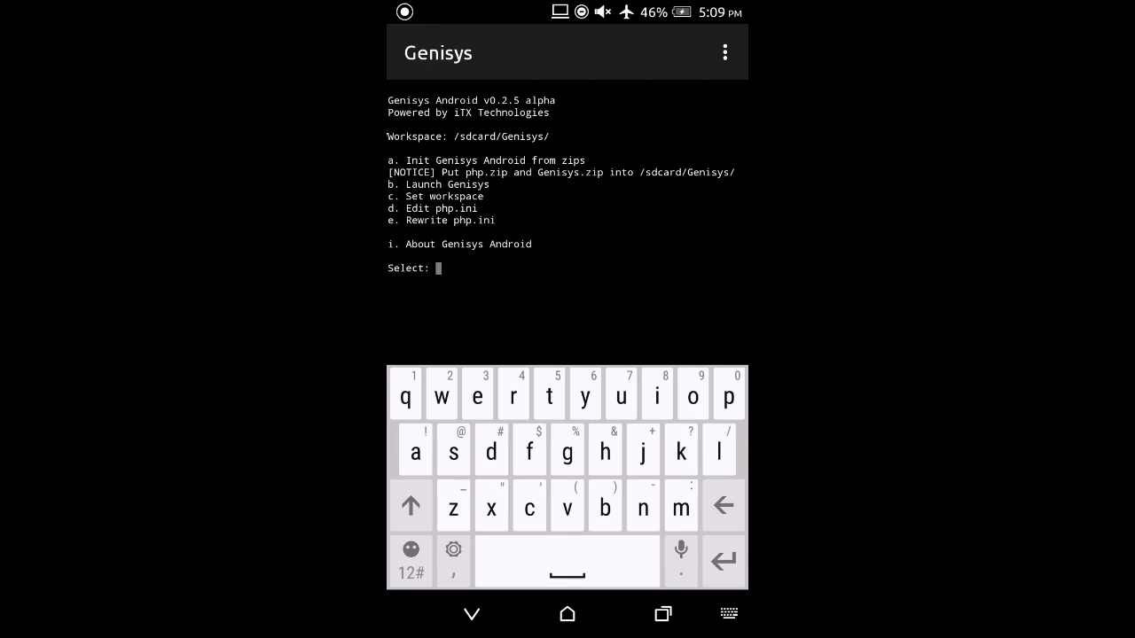
{"action": "type", "text": "a"}
{"action": "key", "text": "Return"}
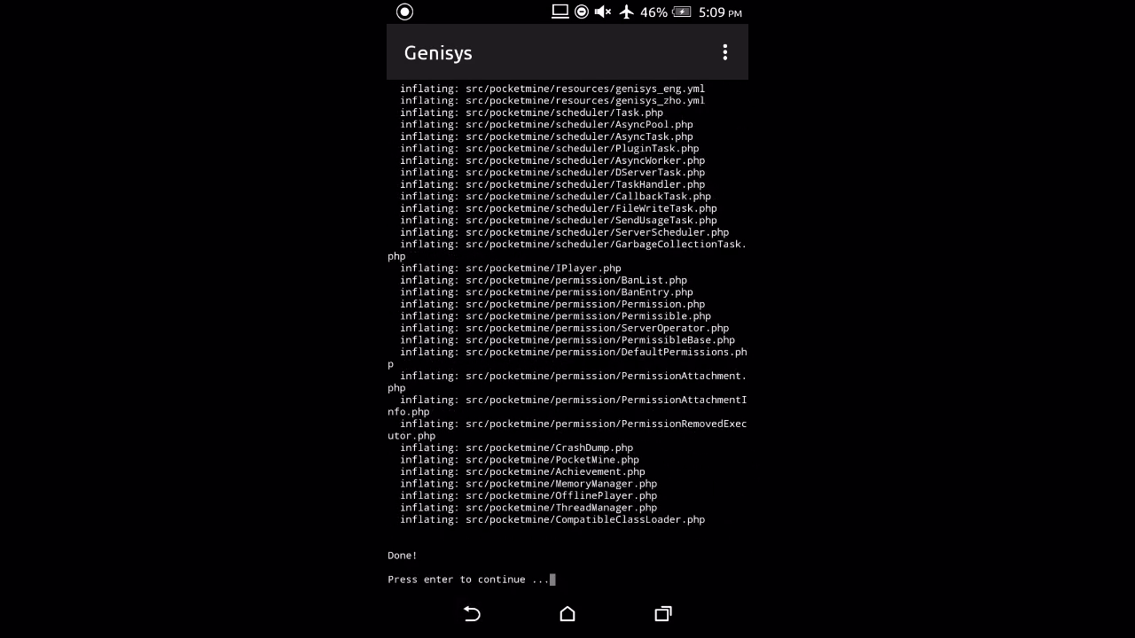
{"action": "key", "text": "Return"}
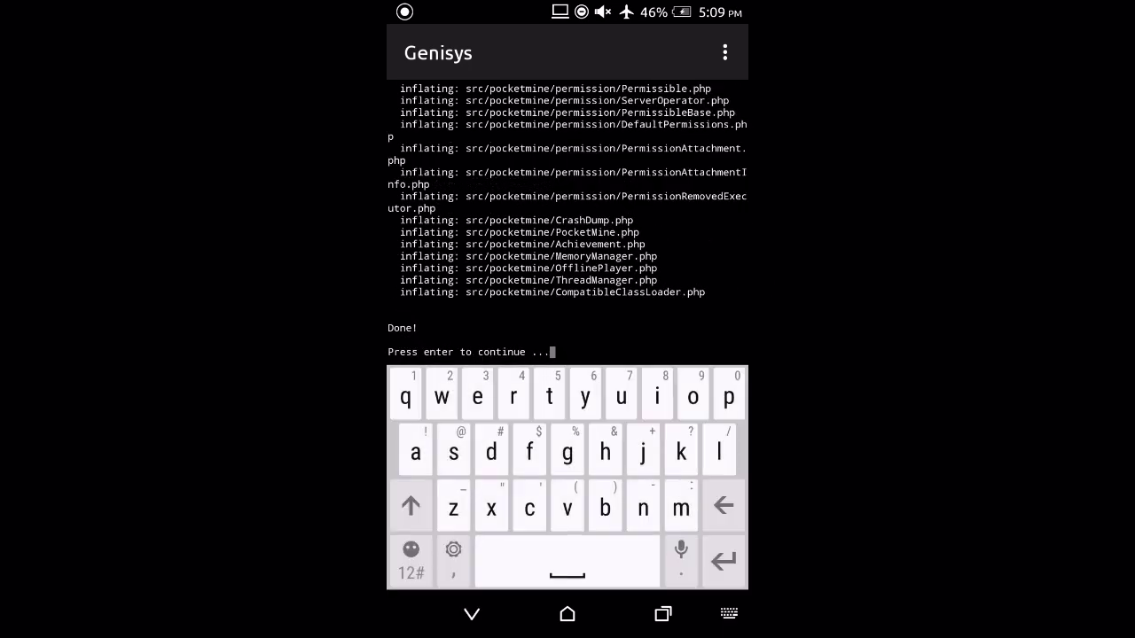
{"action": "key", "text": "Return"}
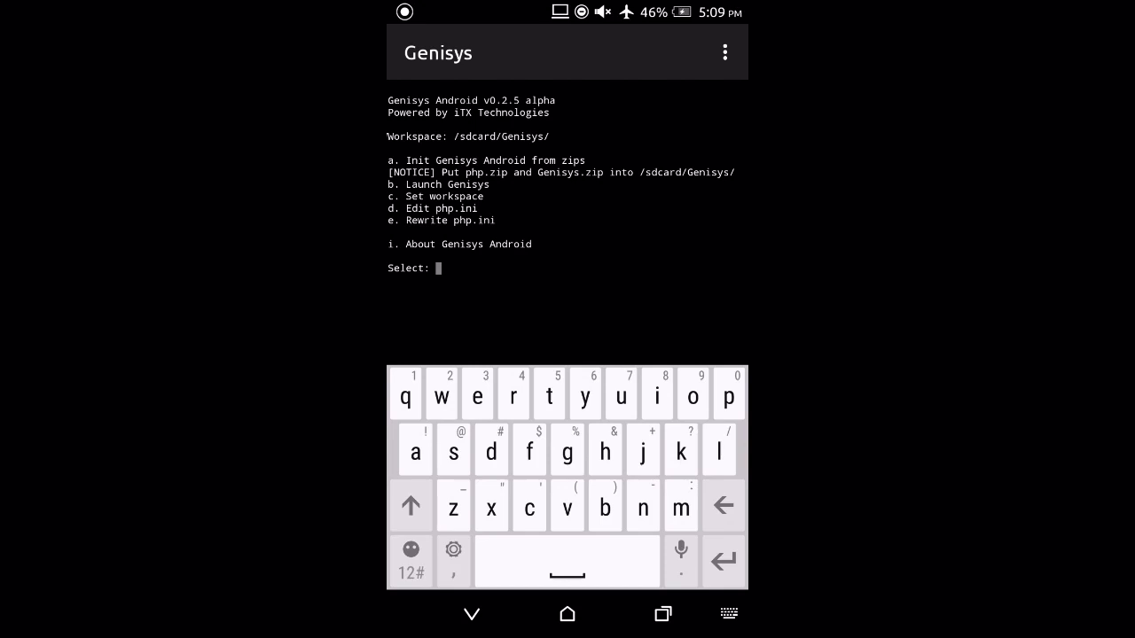
- Launch the Genisys server with option 'b' at the Select prompt
{"action": "type", "text": "b"}
{"action": "key", "text": "Return"}
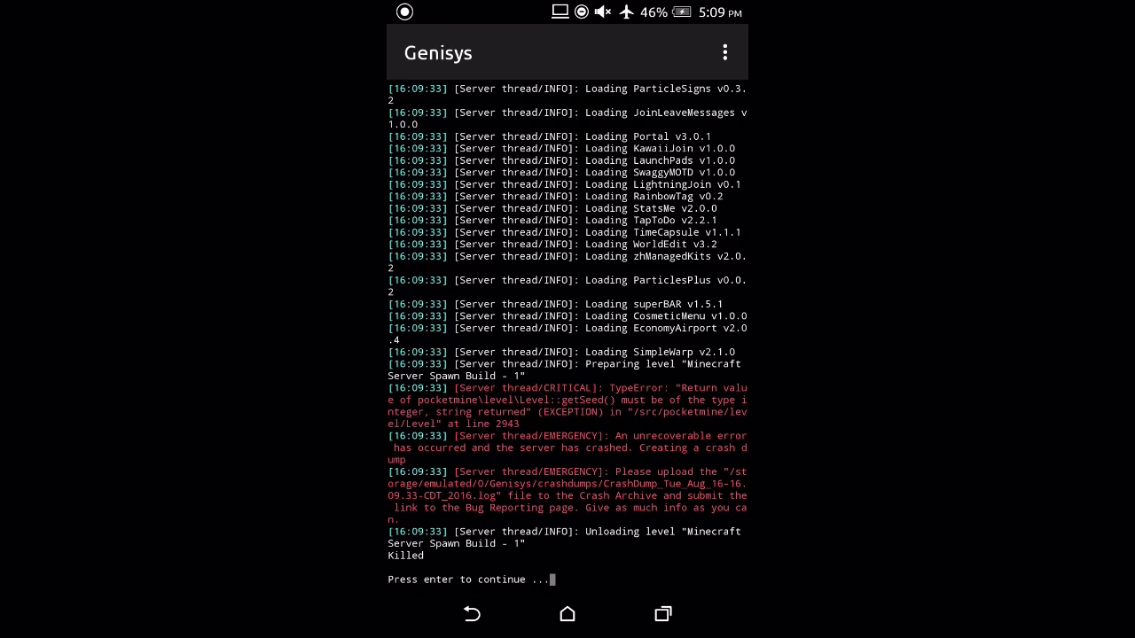
{"action": "left_click", "coordinate": [567, 614]}
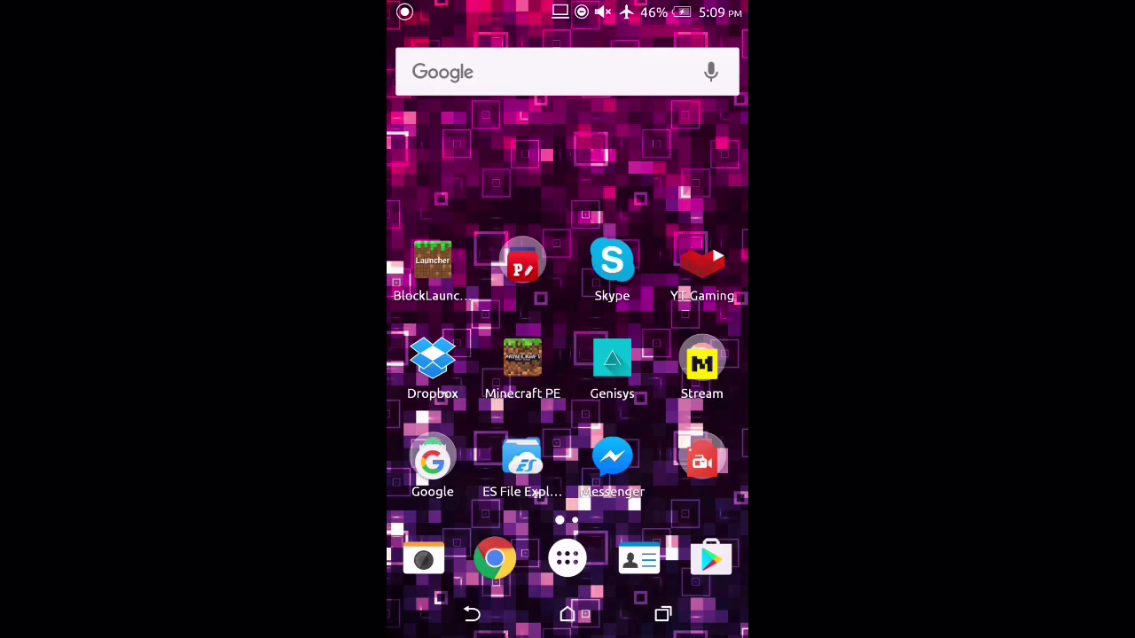